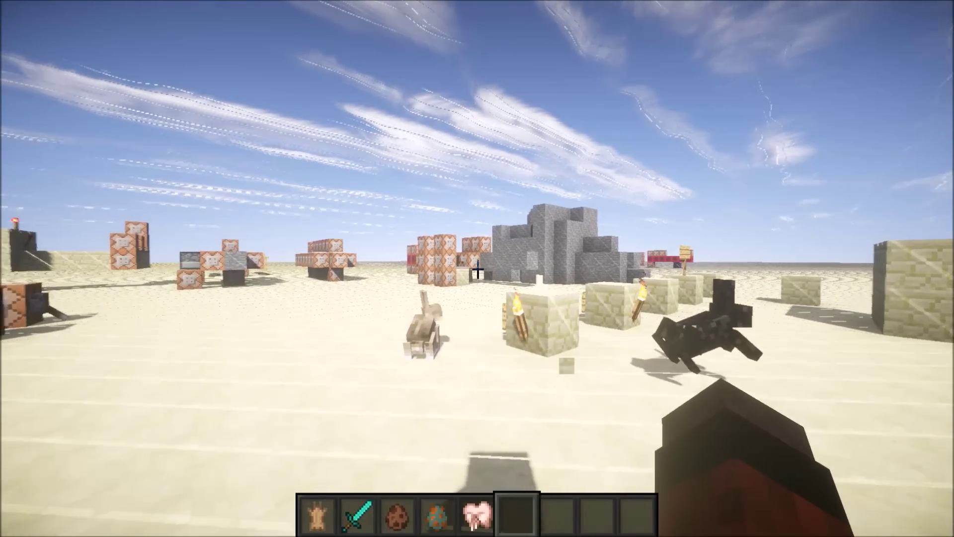
key("e")
key("e")
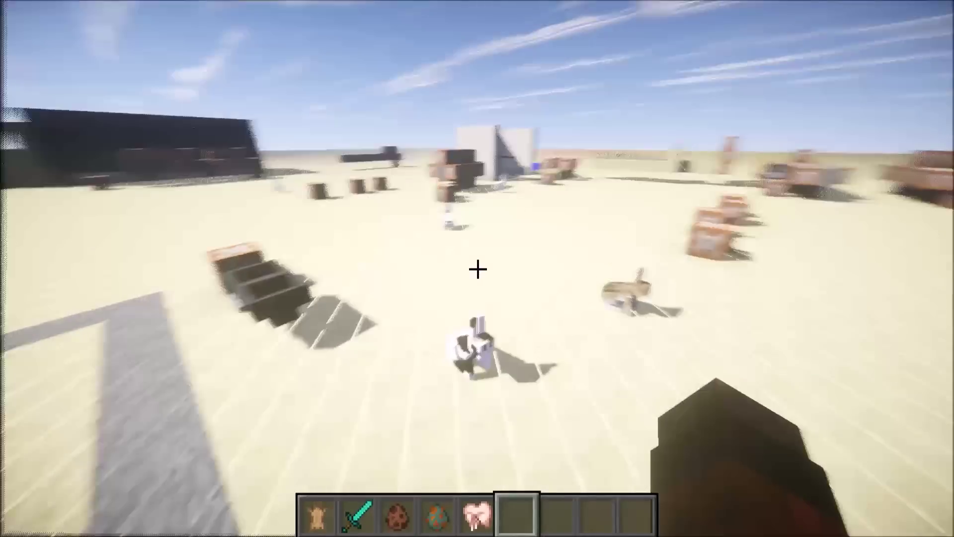
key("w")
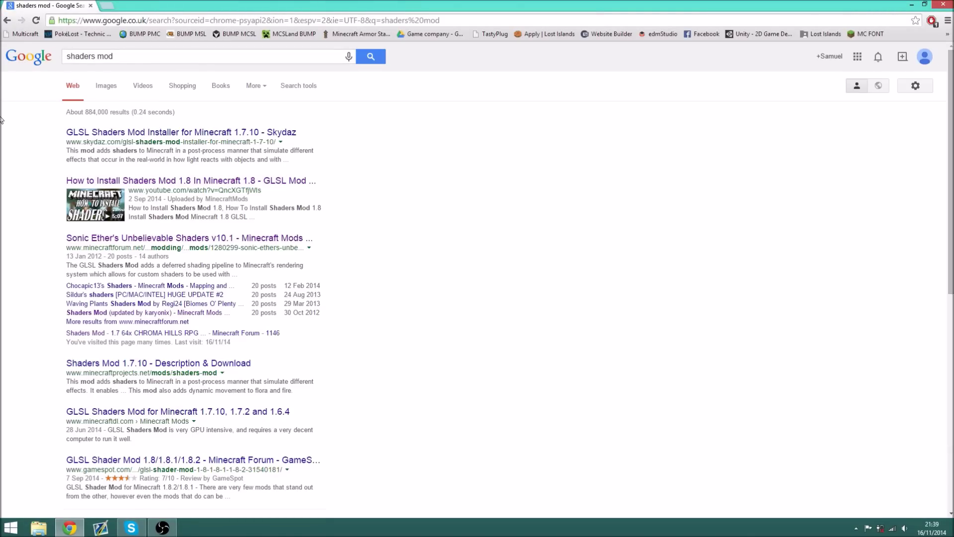
Open the Sonic Ether's Unbelievable Shaders v10.1 and Shaders Mod (updated by karyonix) results in new tabs and show the karyonix thread.
left_click(201, 239)
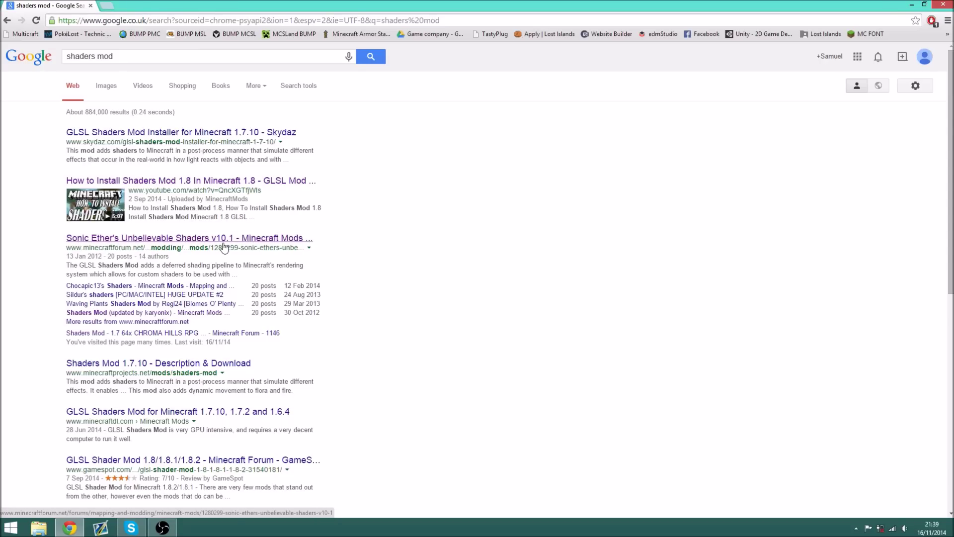
middle_click(225, 241)
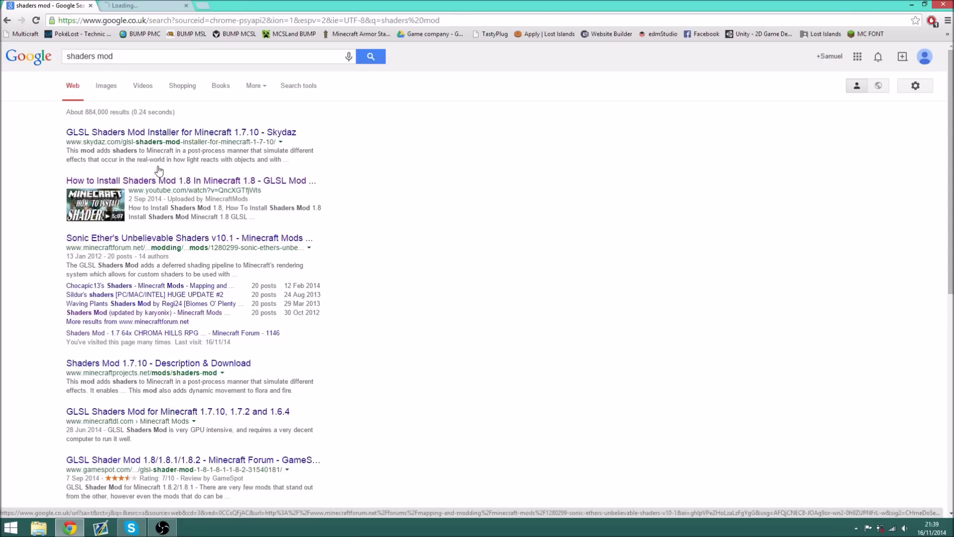
left_click(167, 5)
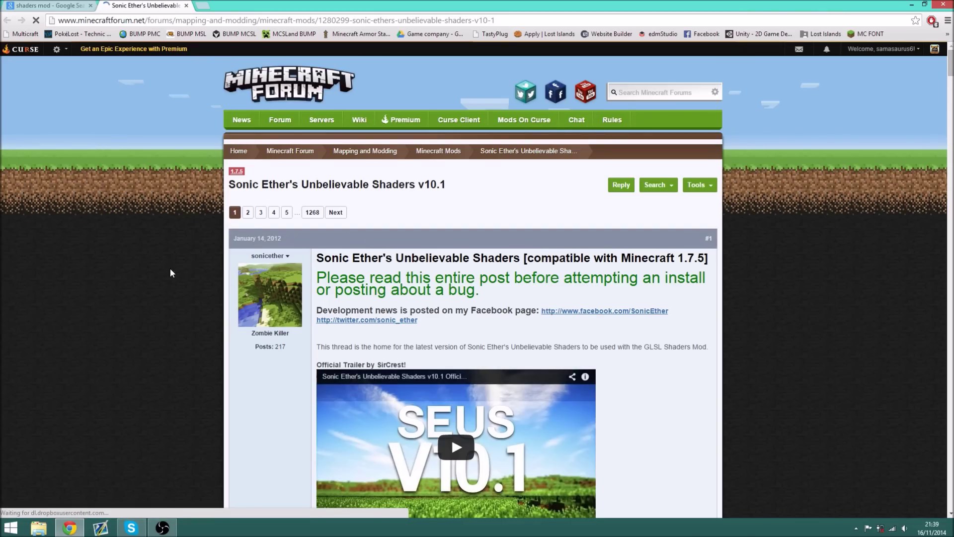
left_click(10, 4)
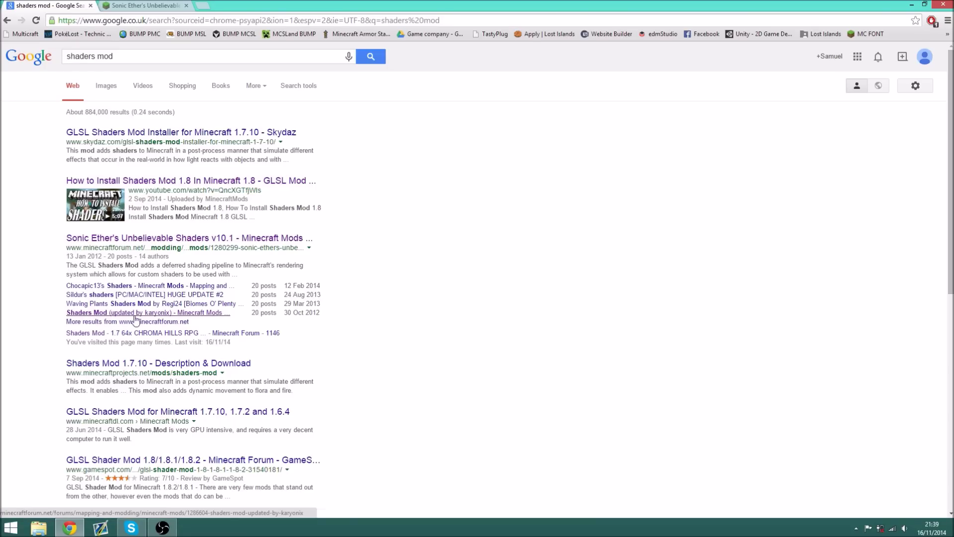
middle_click(149, 314)
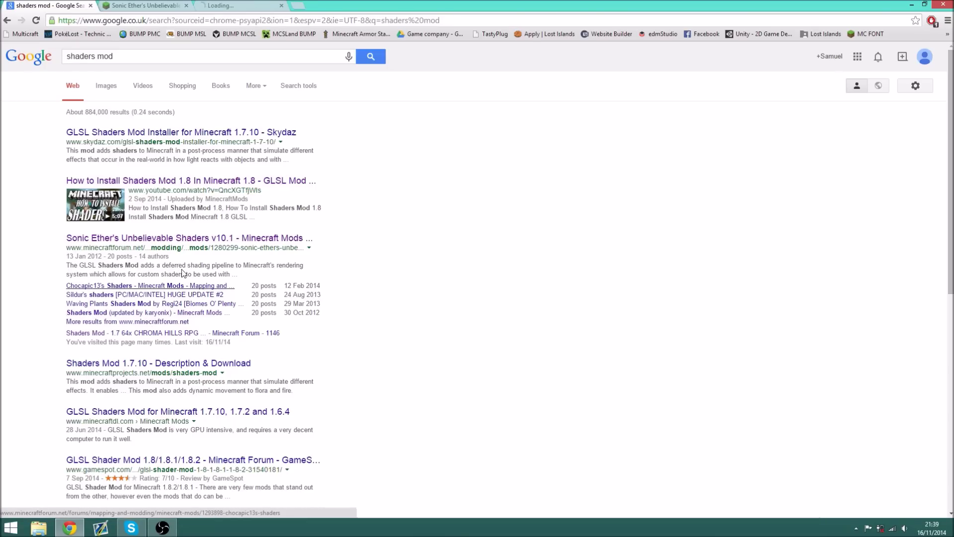
left_click(226, 6)
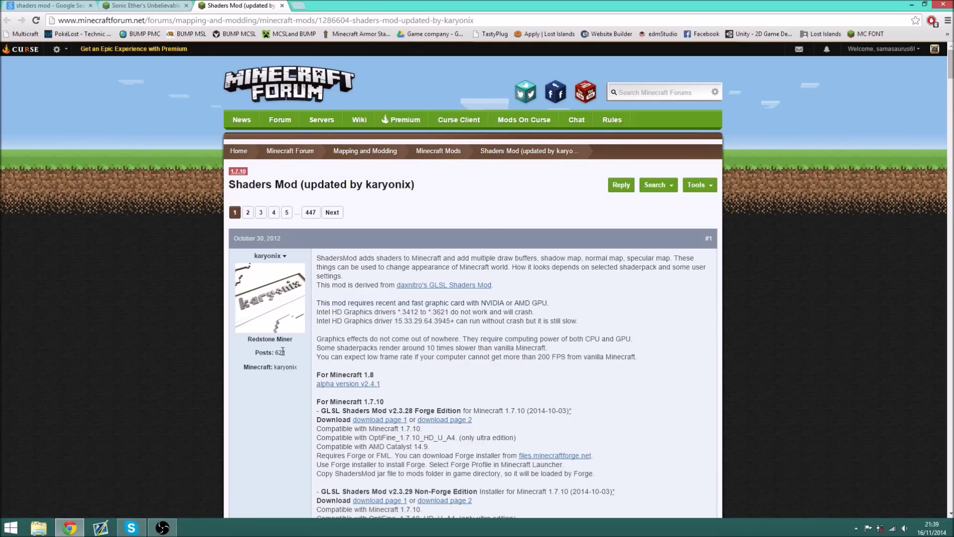
Open the alpha version v2.4.1 post for Minecraft 1.8 and review its compatibility notes and crash warning.
left_click(367, 385)
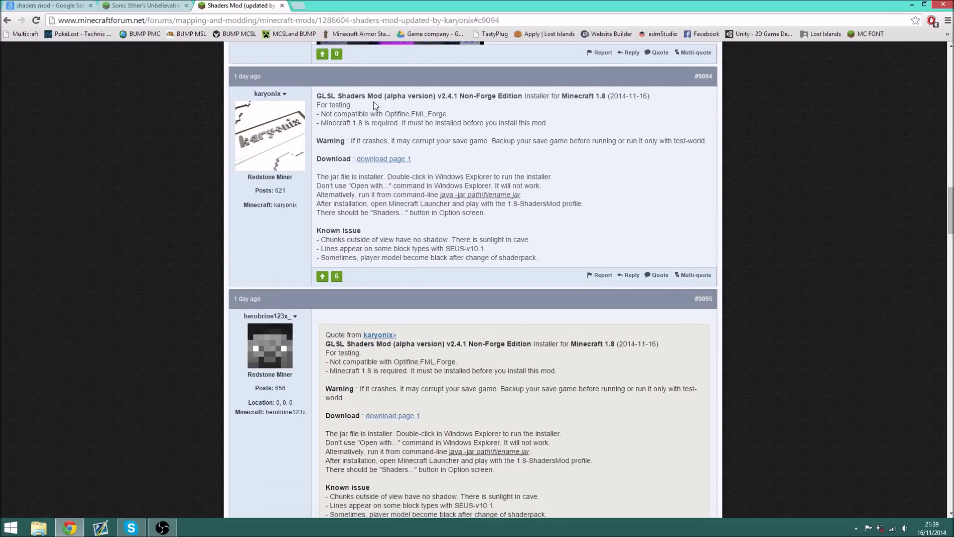
left_click_drag(375, 106, 321, 105)
left_click_drag(454, 112, 384, 114)
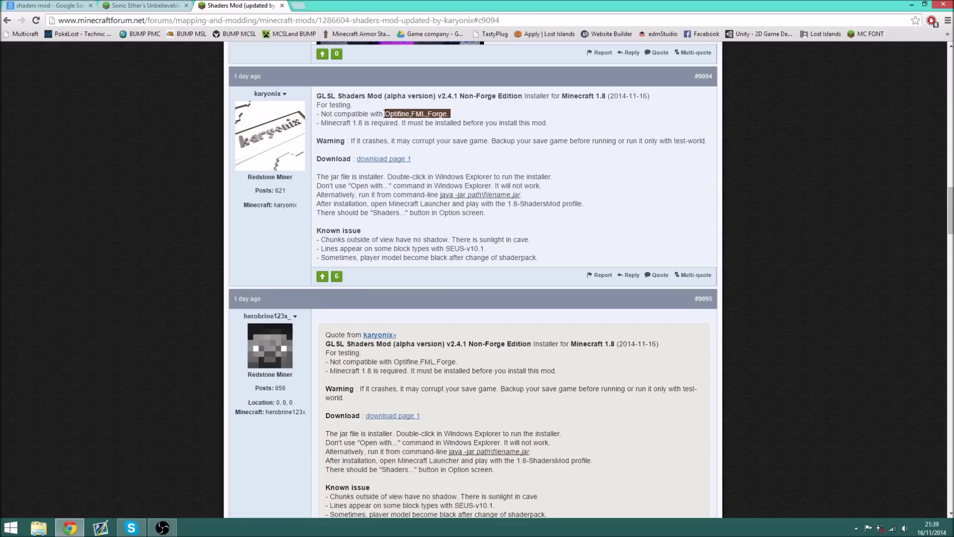
left_click(387, 130)
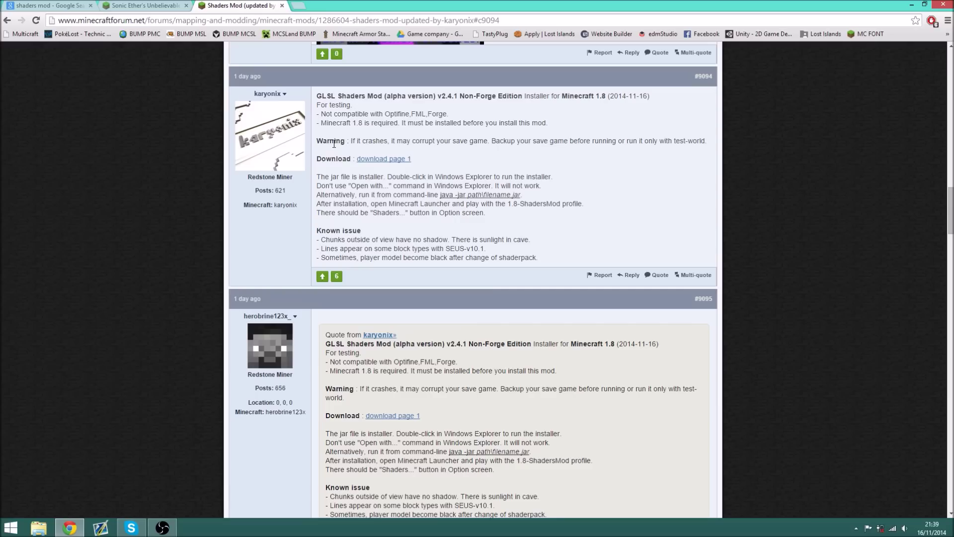
left_click_drag(318, 143, 622, 141)
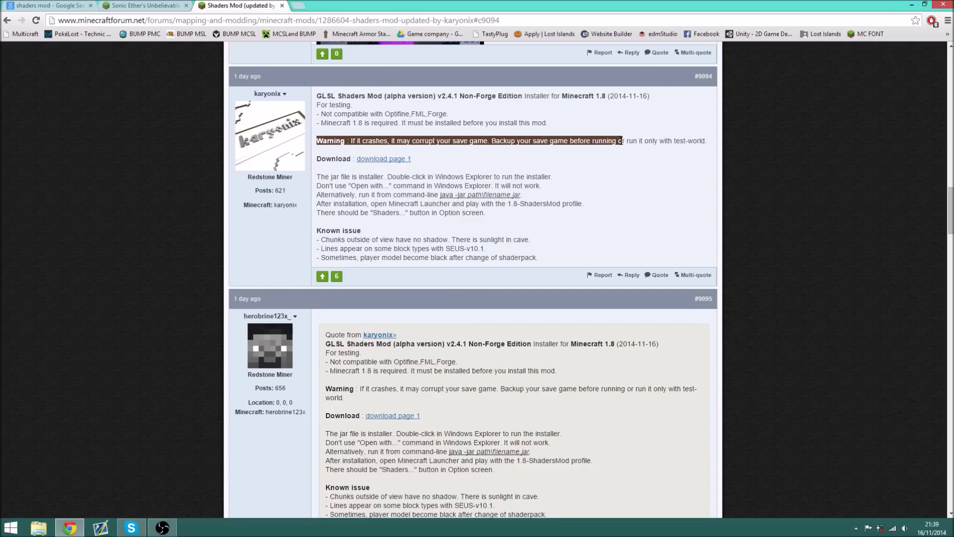
left_click(593, 159)
Download ShadersMod-v2.4.1mc1.8-installer.jar and run it to install the mod into the .minecraft folder, accepting the license.
left_click(392, 159)
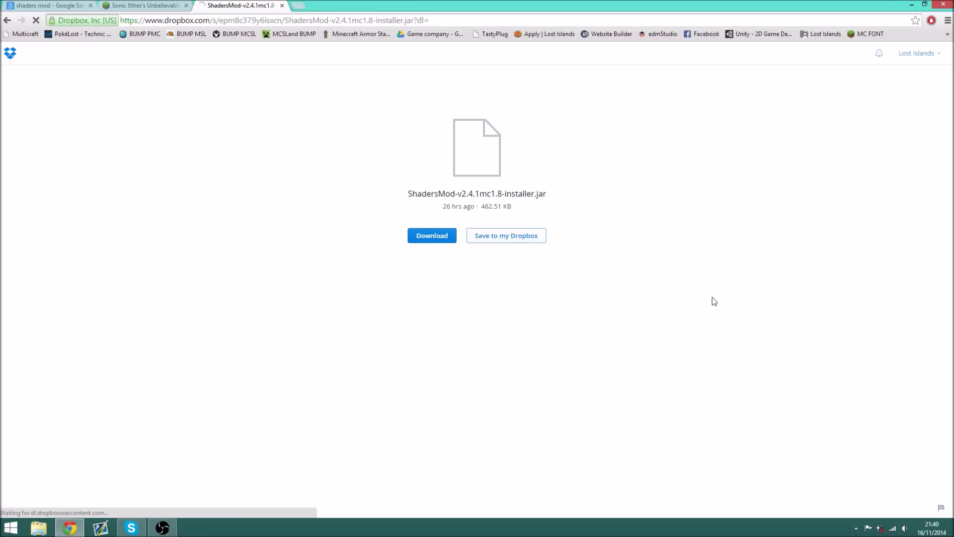
left_click(193, 506)
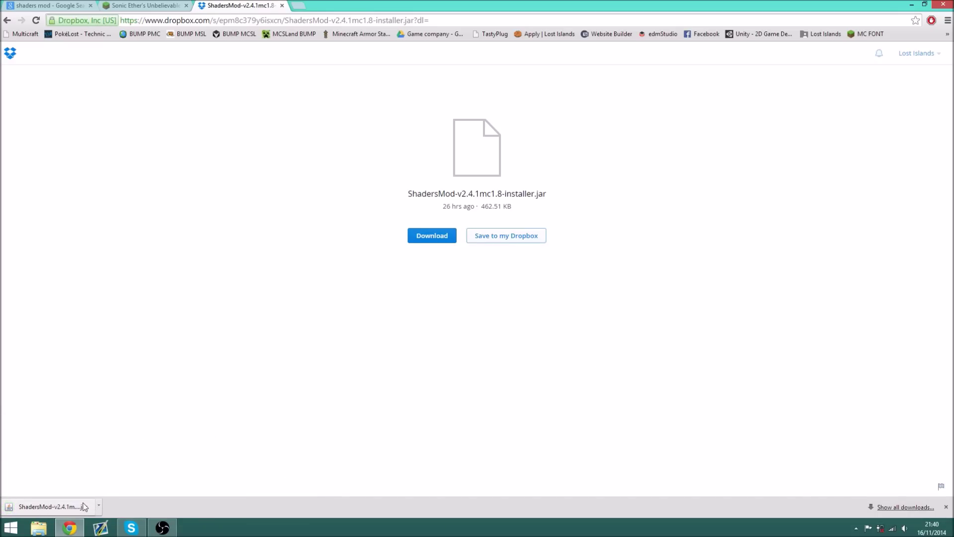
left_click(50, 507)
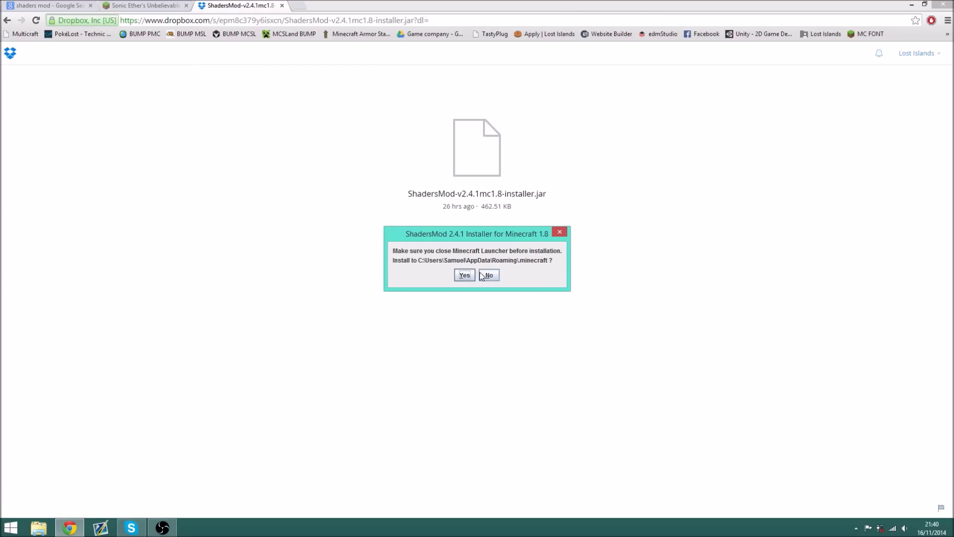
left_click(463, 276)
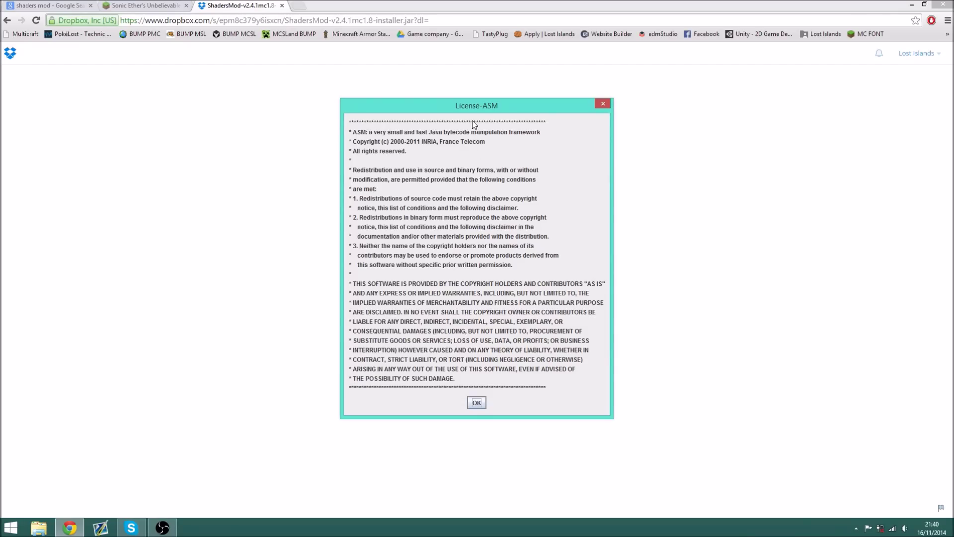
left_click(476, 406)
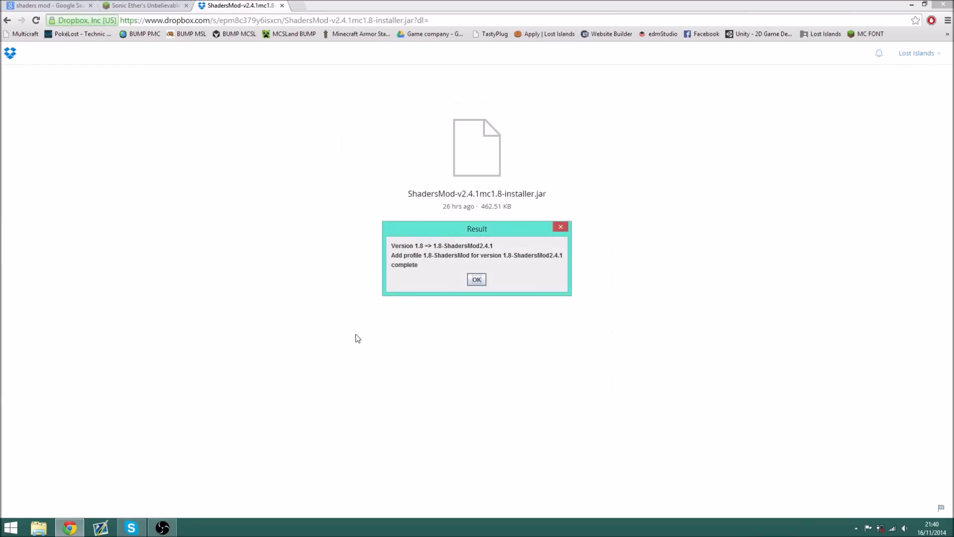
left_click(473, 284)
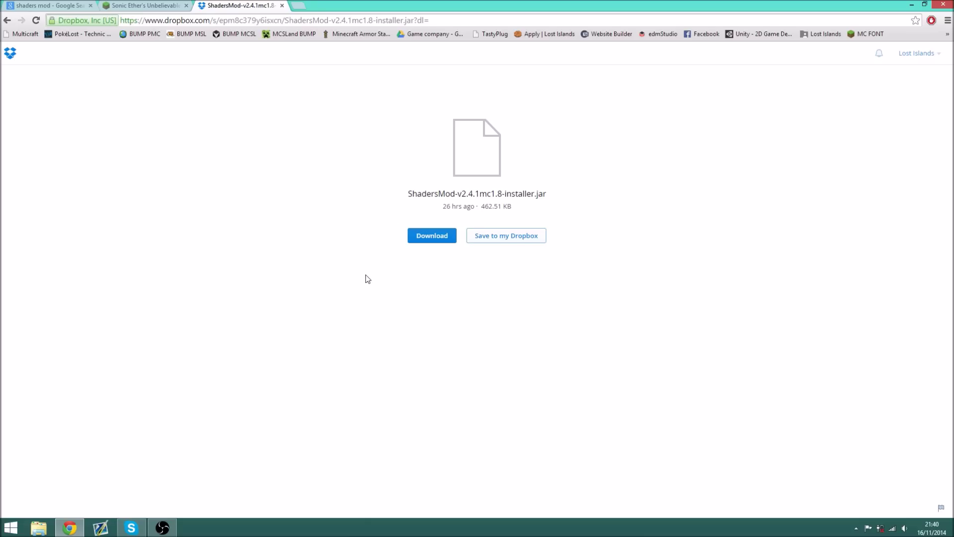
Download the SEUS v10.1 Ultra Motion Blur shaderpack from the Sonic Ether's Unbelievable Shaders thread, accepting the EULA.
left_click(130, 6)
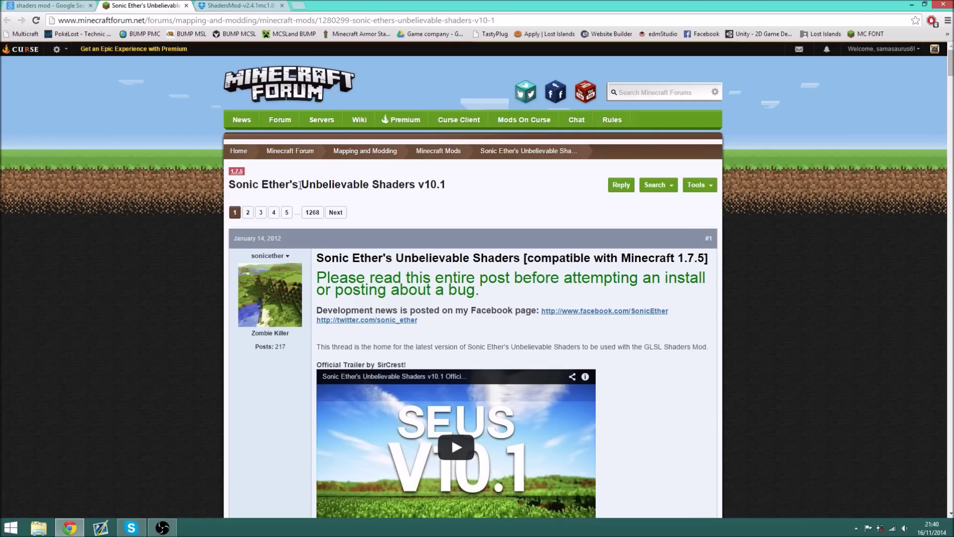
scroll(205, 298, "down", 15)
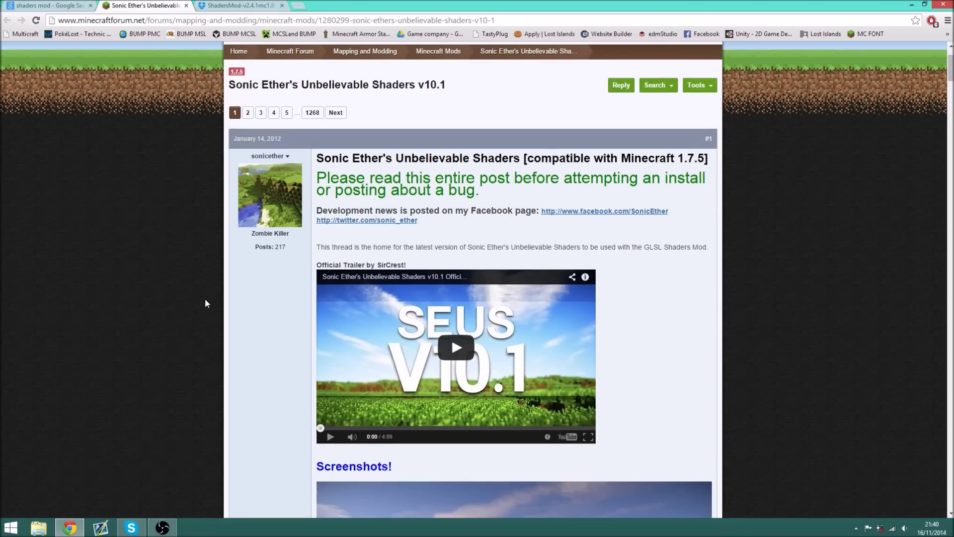
scroll(205, 303, "down", 15)
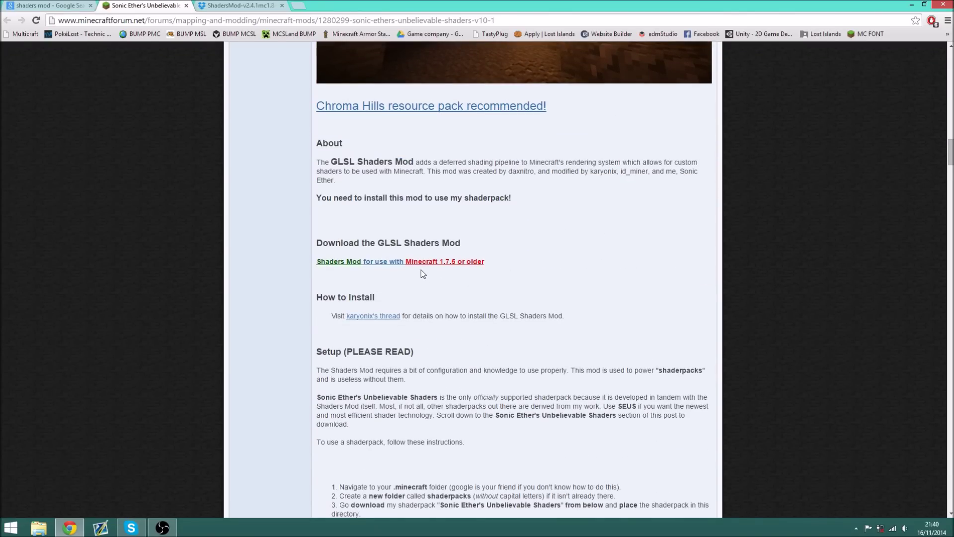
scroll(423, 273, "down", 13)
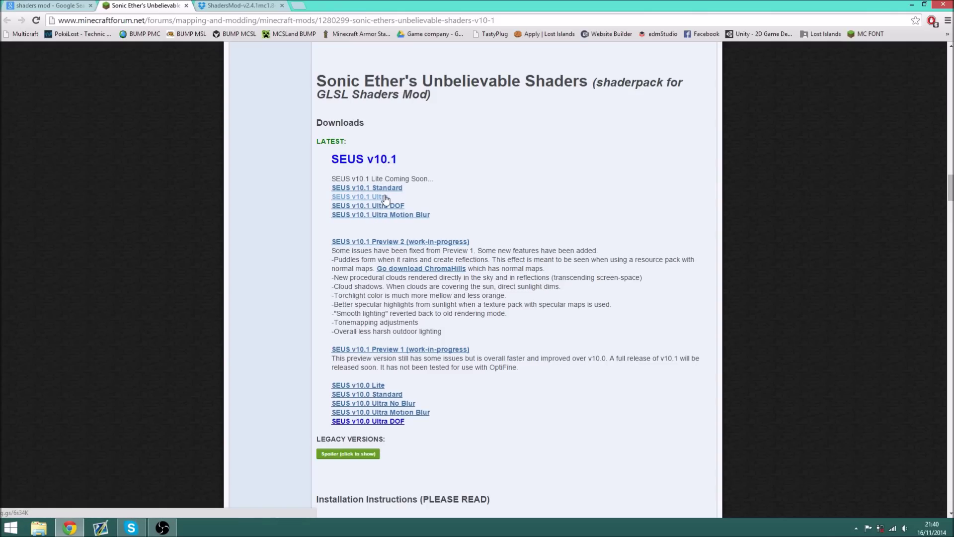
left_click(396, 215)
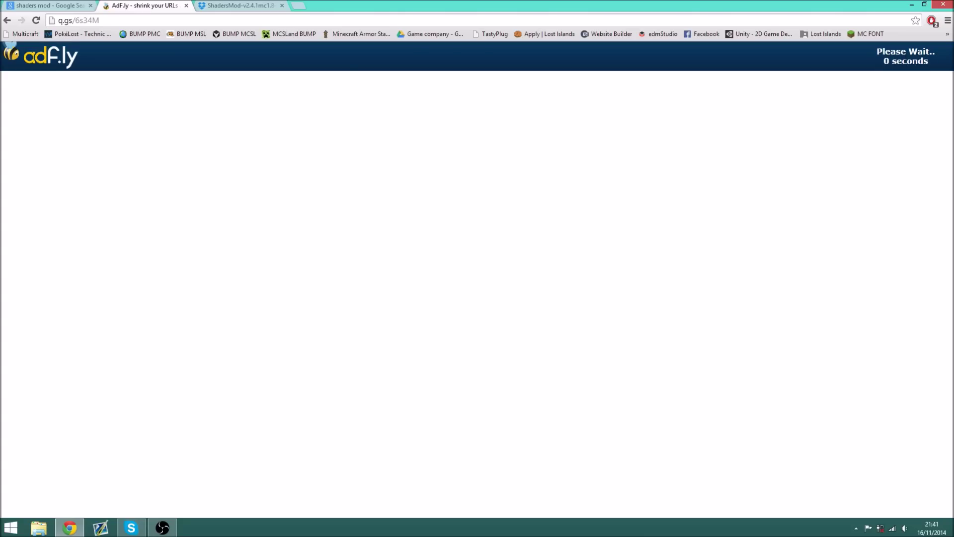
left_click(905, 56)
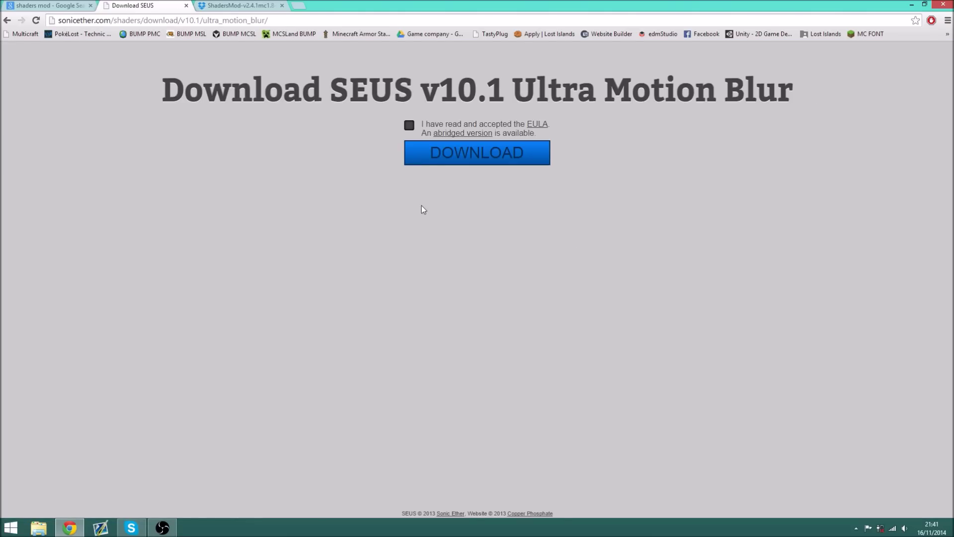
left_click(501, 157)
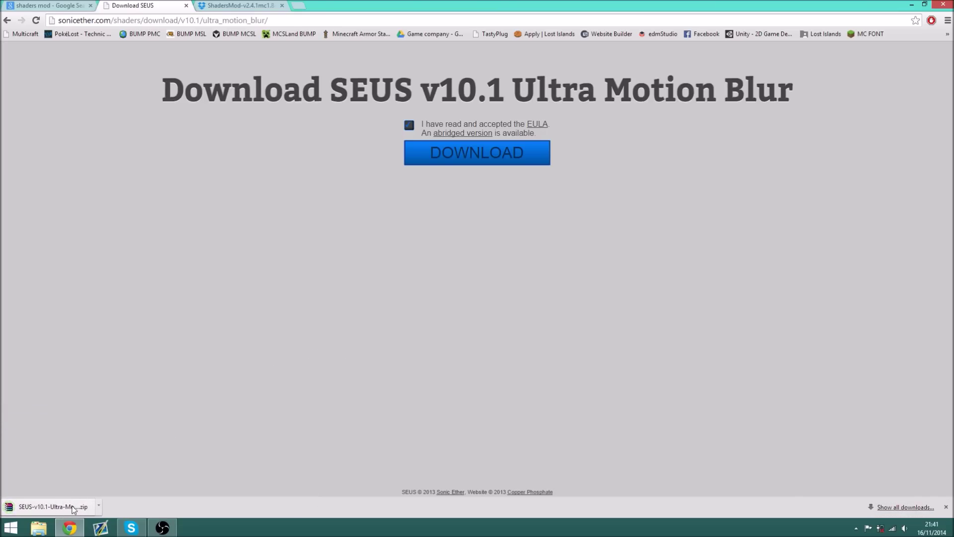
Switch to the desktop, start Minecraft and maximize its launcher window.
left_click(70, 527)
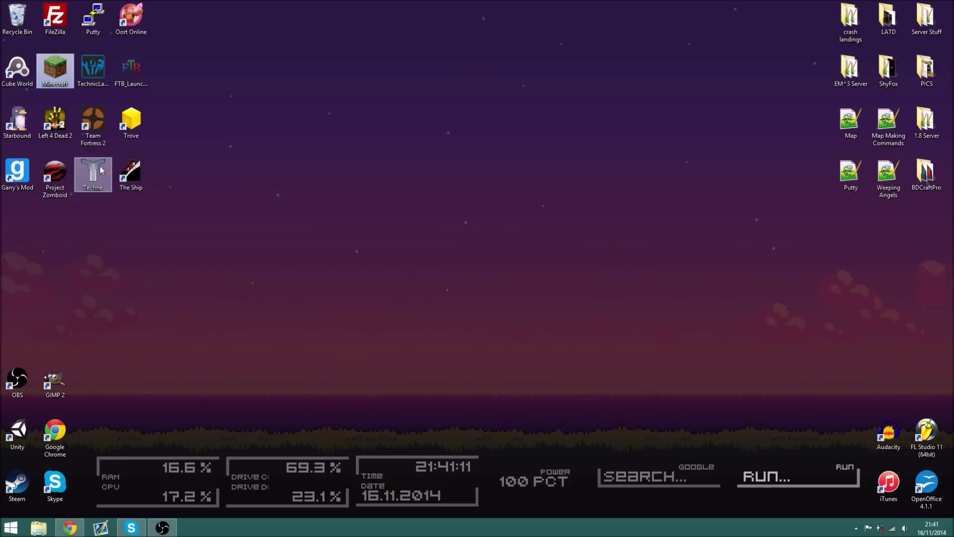
double_click(63, 58)
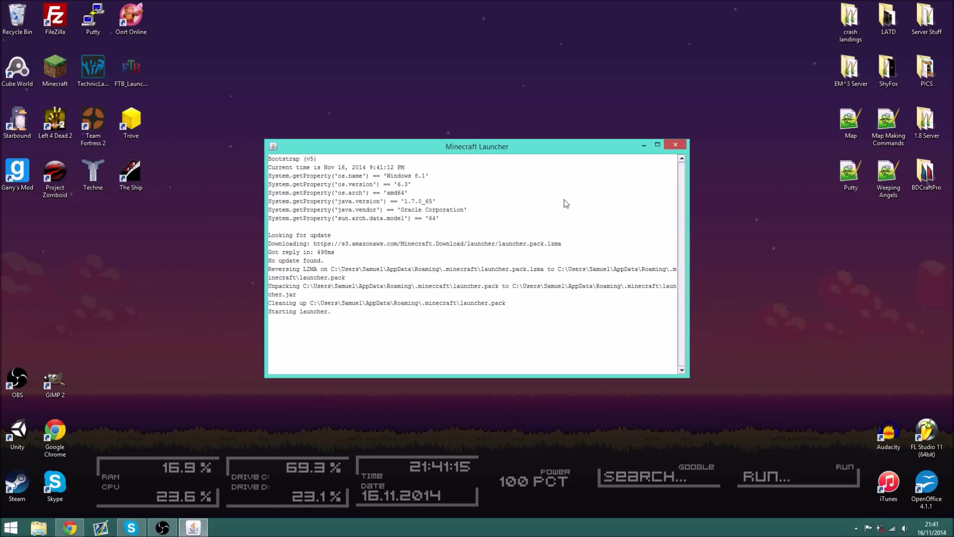
left_click(657, 144)
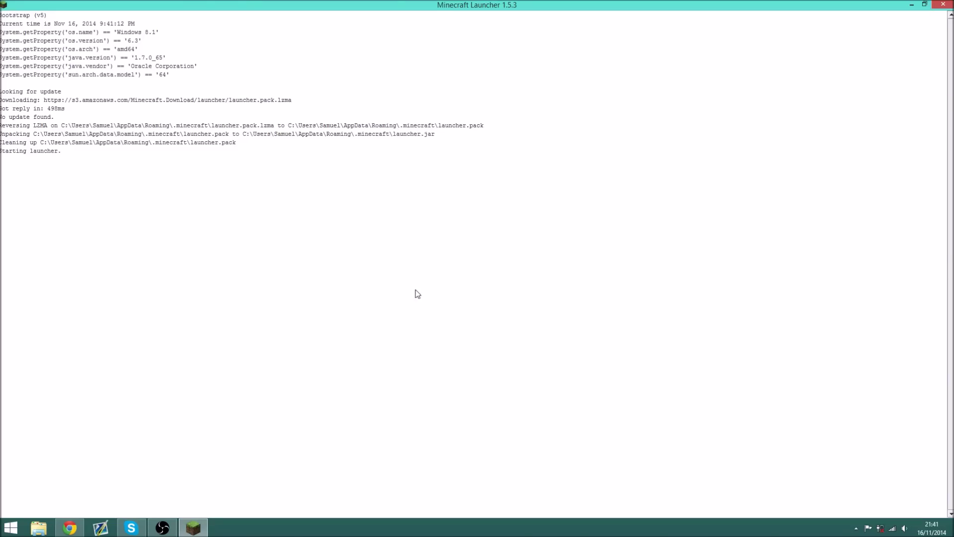
left_click(410, 2)
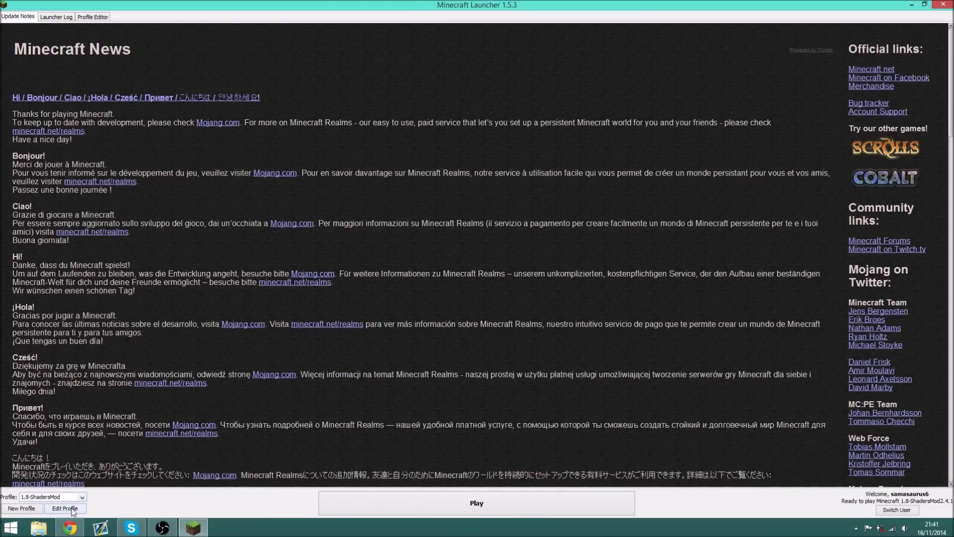
Open the game directory of the 1.8-ShadersMod profile and select the shaderpacks folder.
left_click(73, 510)
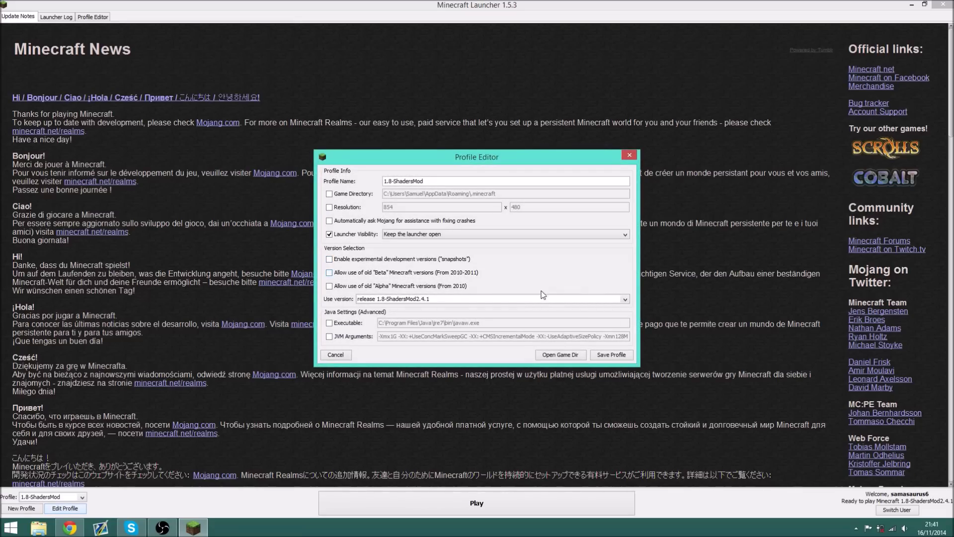
left_click(561, 354)
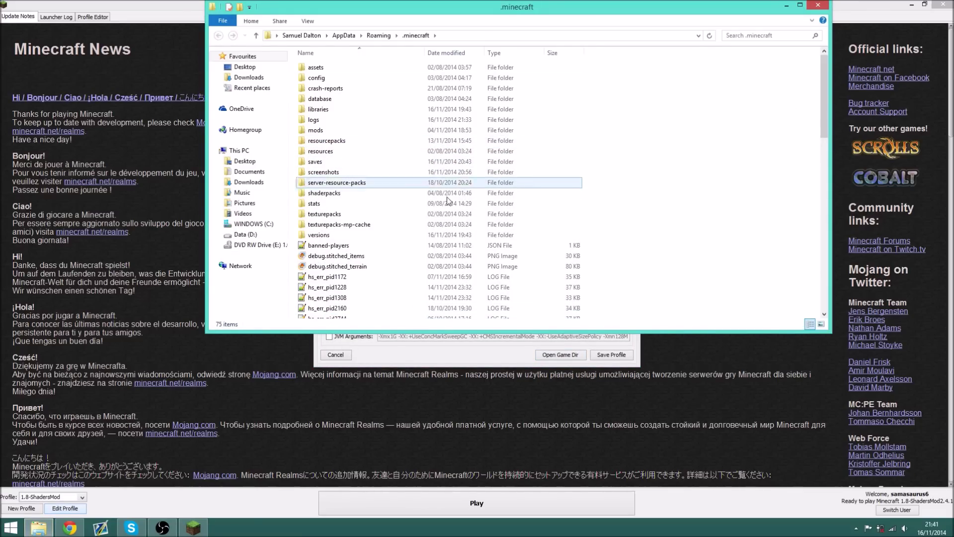
left_click(401, 194)
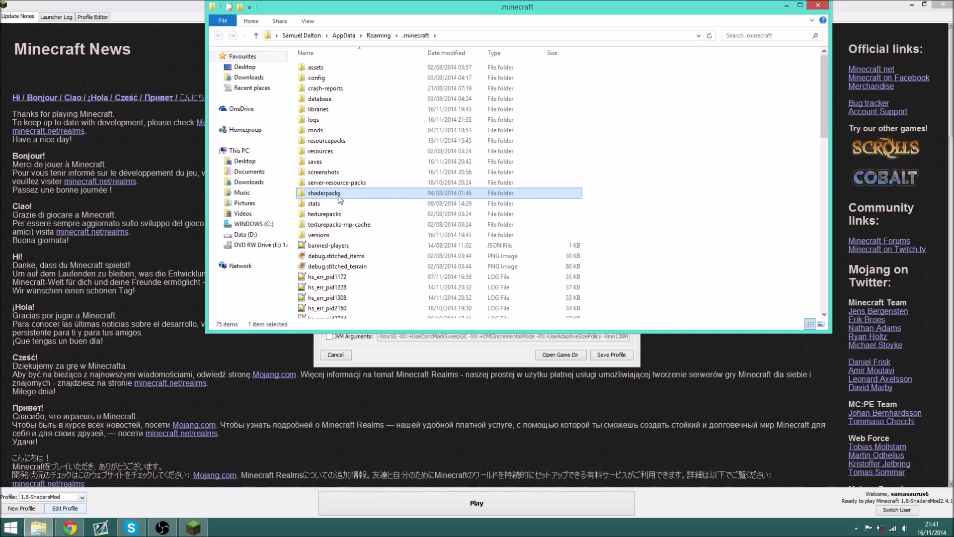
right_click(596, 183)
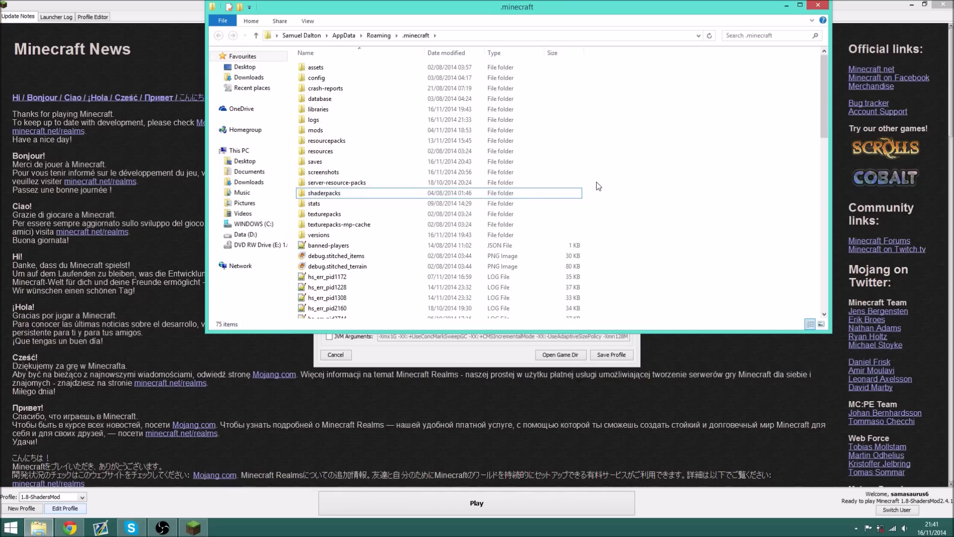
mouse_move(633, 290)
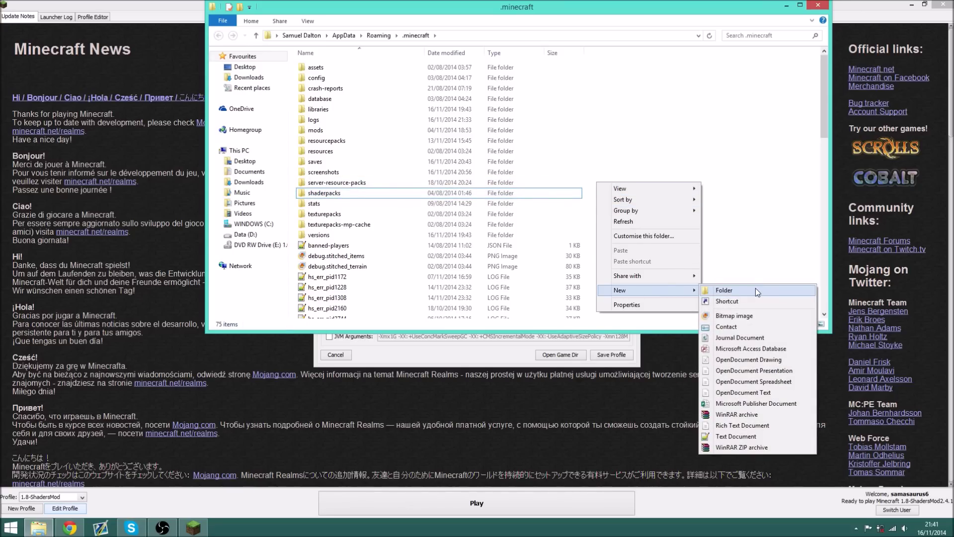
left_click(397, 193)
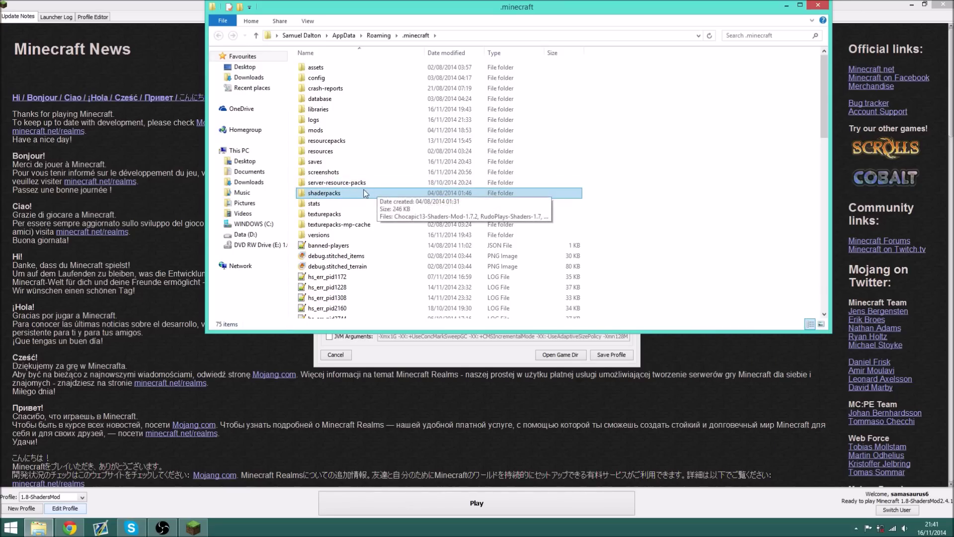
Open the shaderpacks folder and copy the downloaded SEUS v10.1 Ultra Motion Blur zip from the browser into it.
left_click(344, 194)
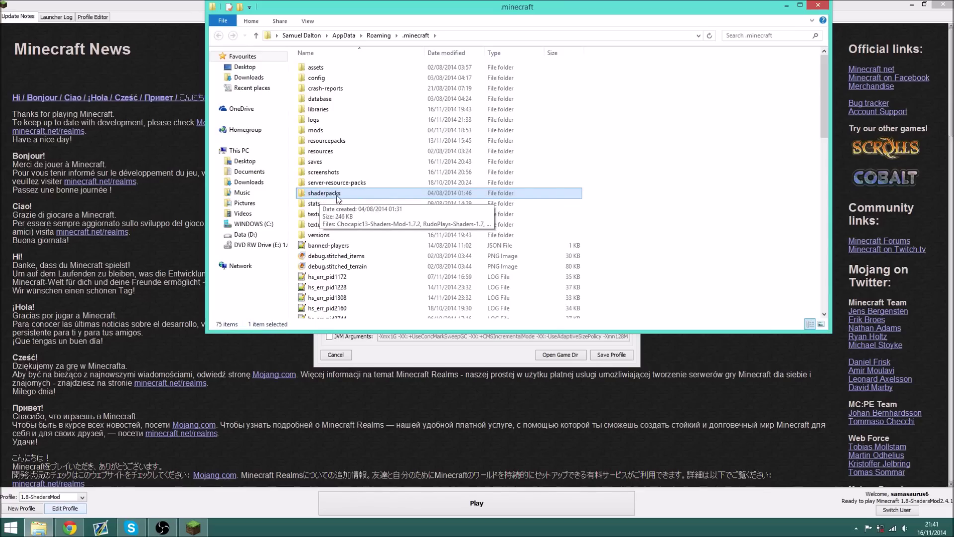
double_click(361, 196)
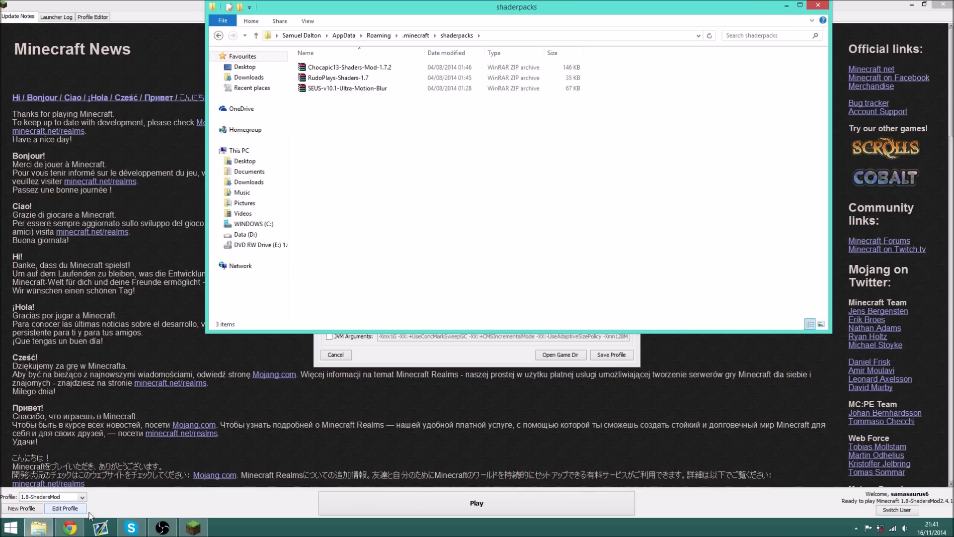
left_click(69, 526)
left_click_drag(50, 506, 365, 188)
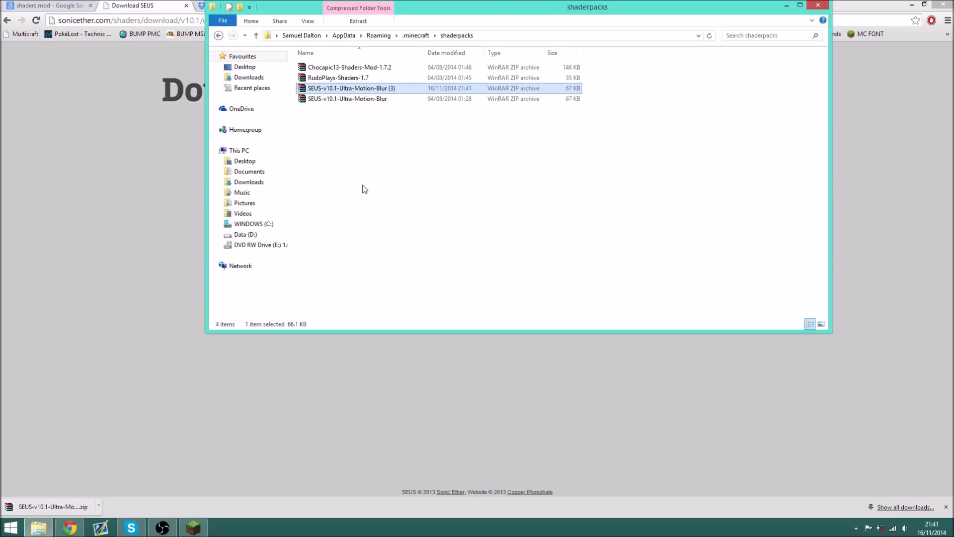
Delete the duplicate SEUS-v10.1-Ultra-Motion-Blur (3) archive from the shaderpacks folder and close the folder window.
key("Delete")
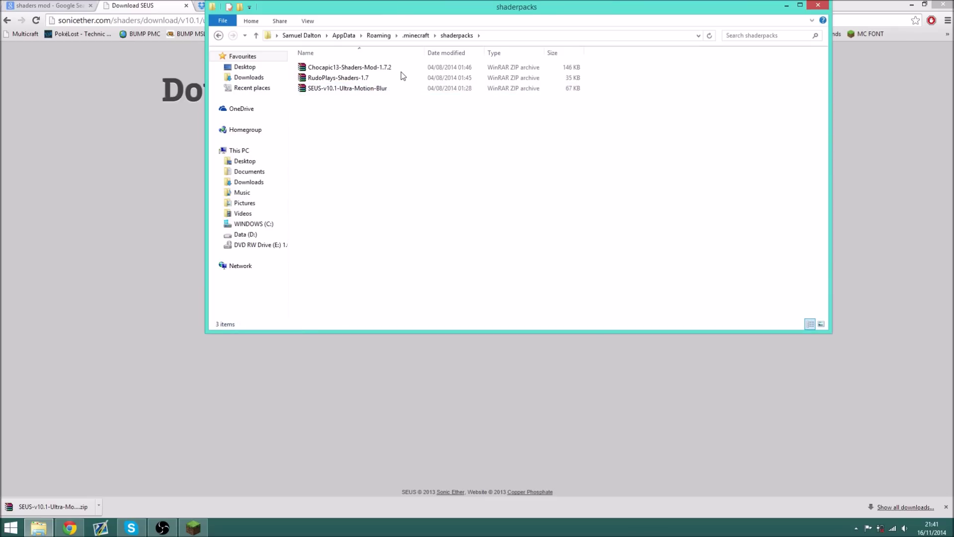
left_click_drag(519, 152, 463, 65)
left_click(738, 116)
left_click(812, 7)
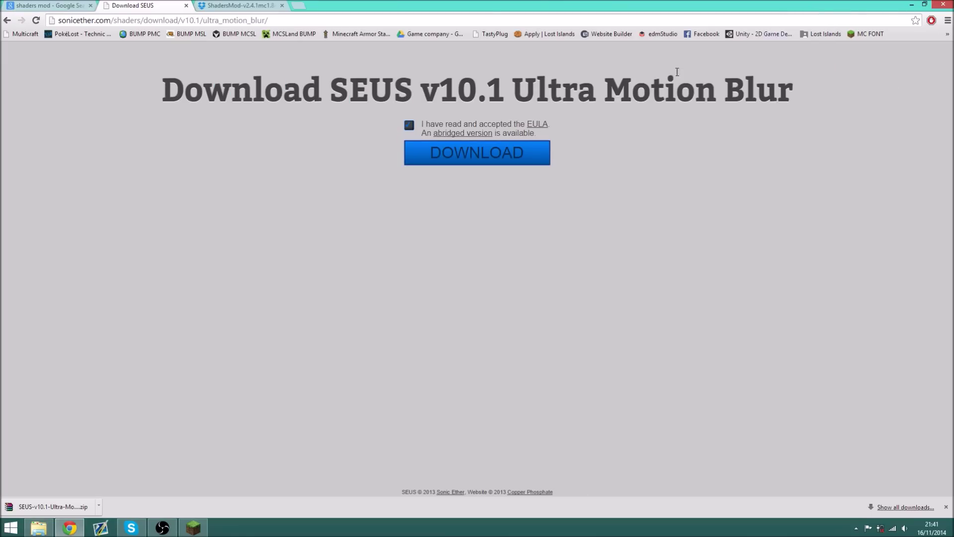
Switch to the Minecraft launcher, save the 1.8-ShadersMod profile, launch the game and maximize its window.
left_click(194, 527)
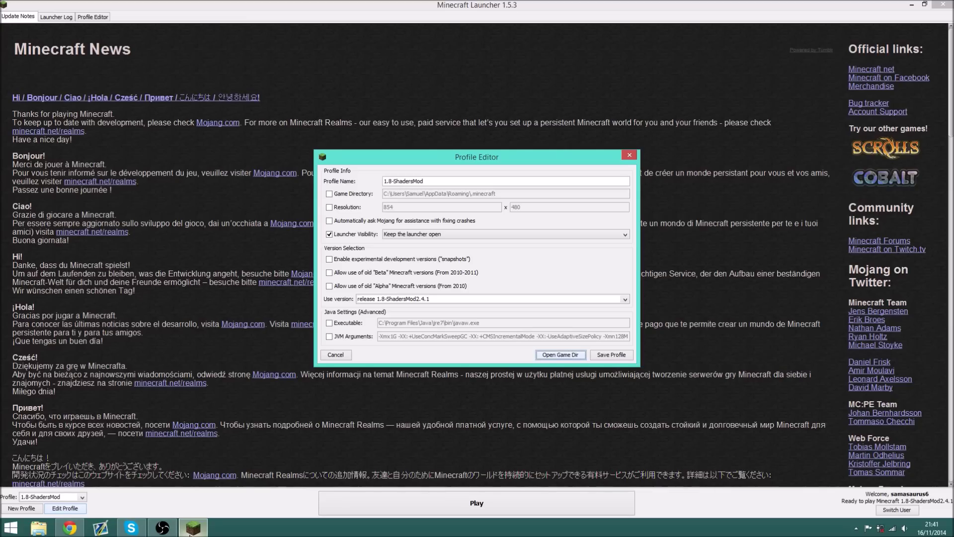
left_click(602, 355)
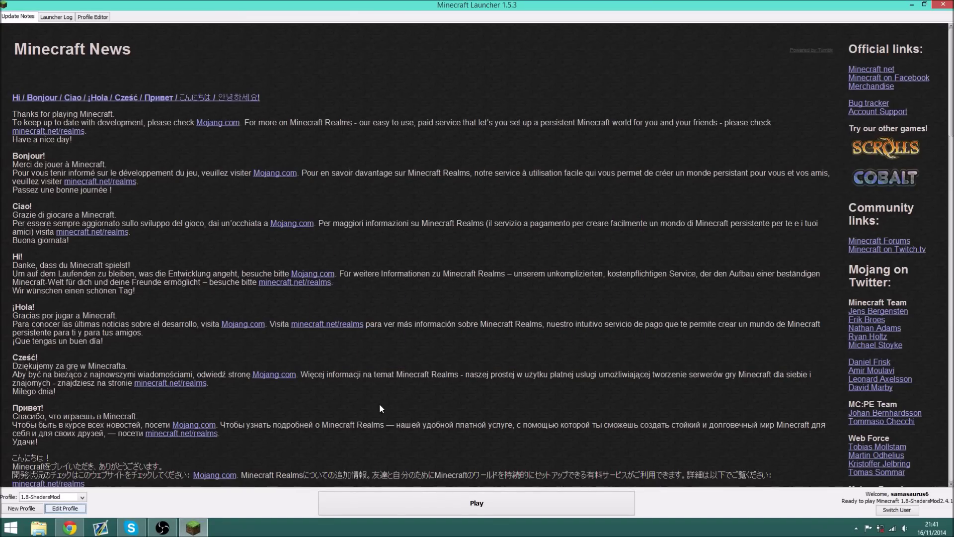
left_click(503, 512)
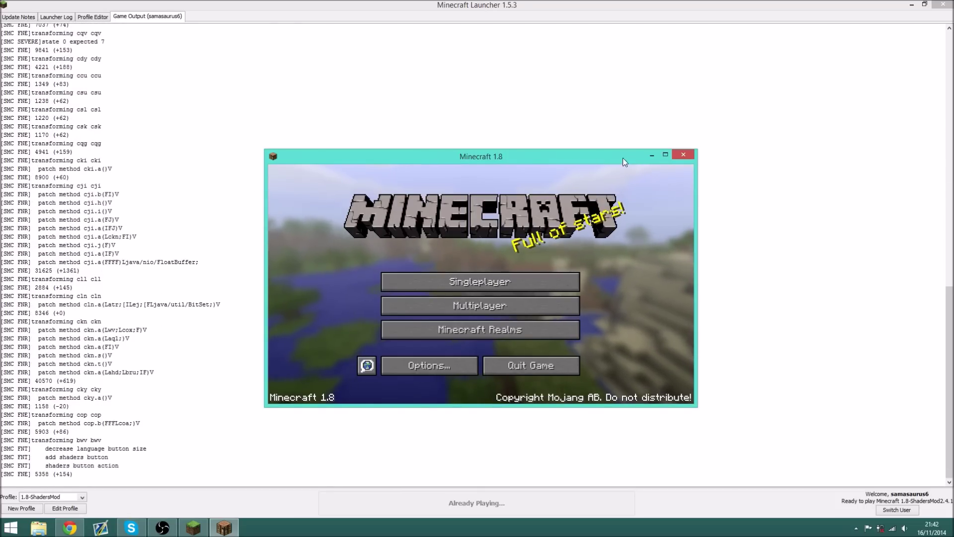
left_click(668, 154)
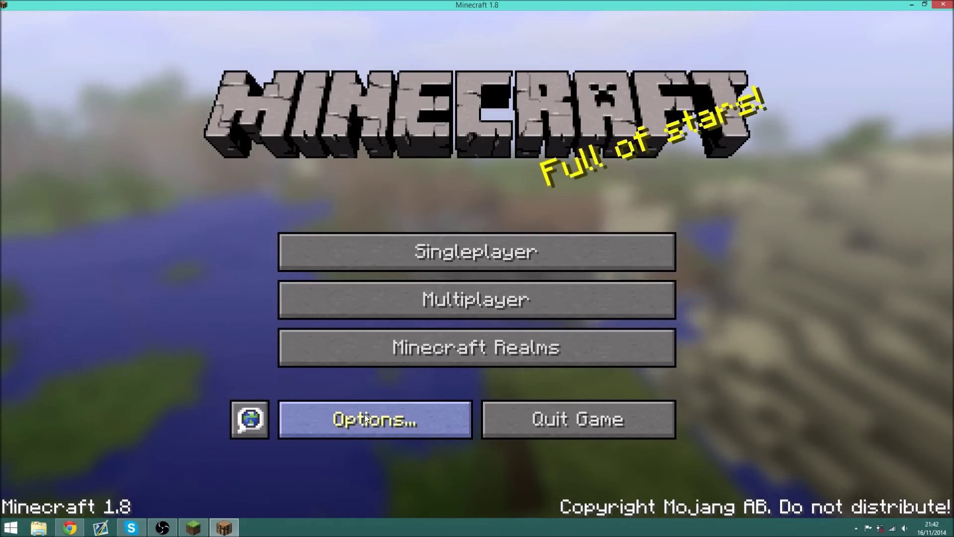
Check the shaderpack selection in the game's Shaders options for SEUS-v10.1-Ultra-Motion-Blur.zip and return to the title screen.
left_click(359, 427)
left_click(361, 348)
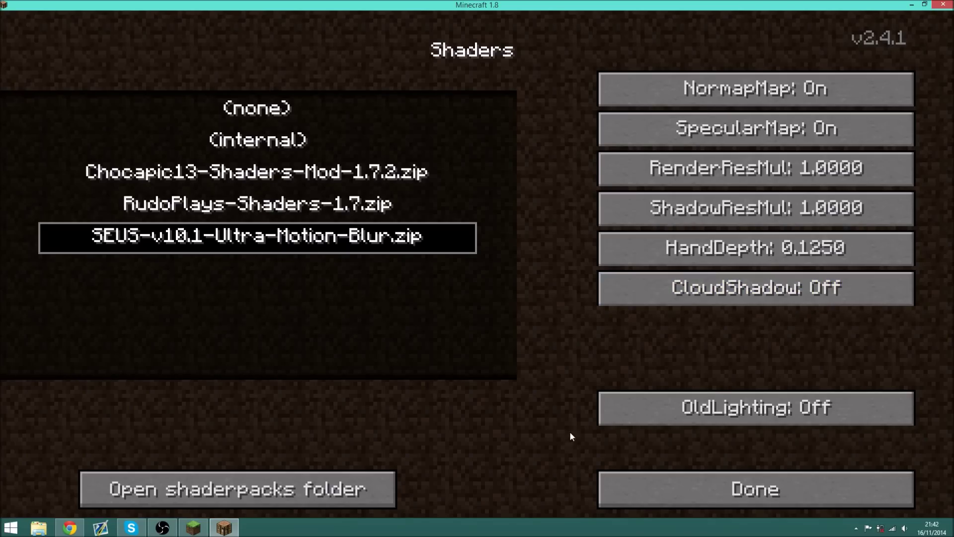
left_click(633, 477)
left_click(477, 455)
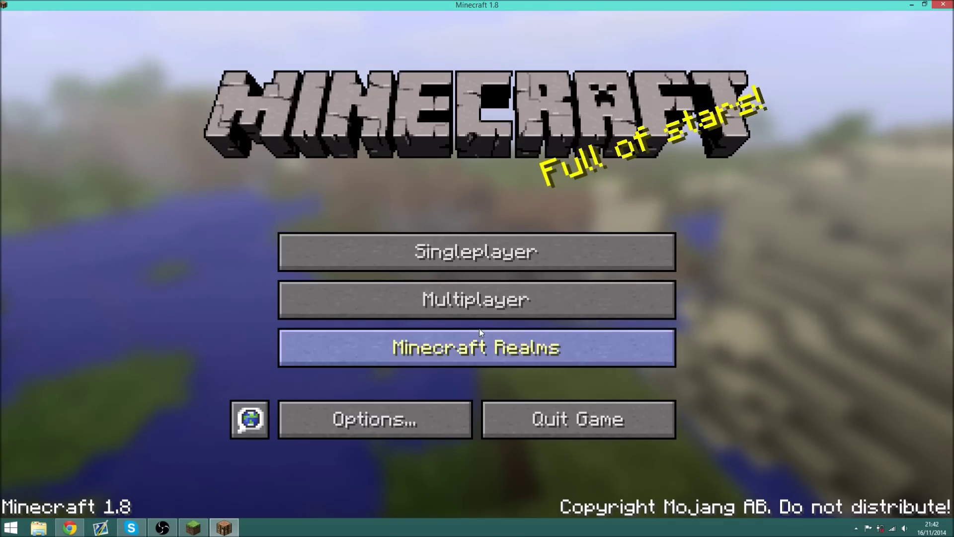